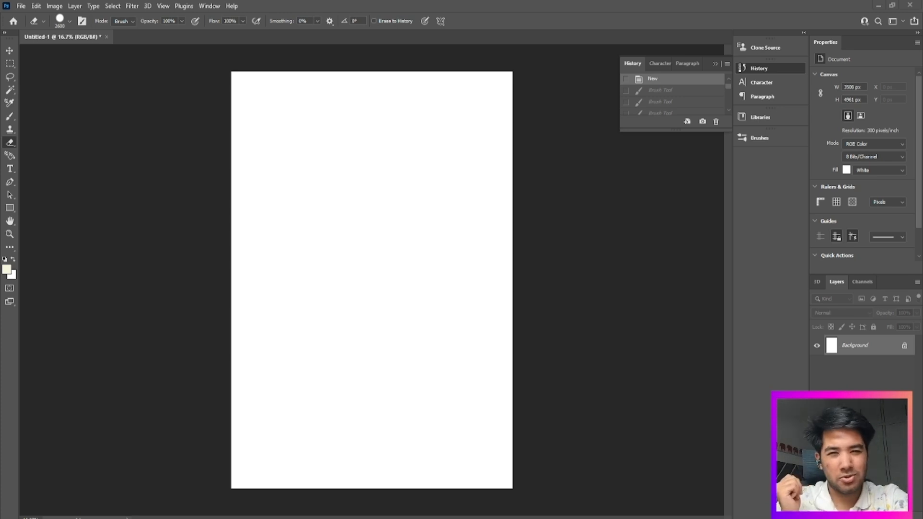
# Add a new empty layer above the Background and convert the locked Background into a regular layer.
pyautogui.press('v')
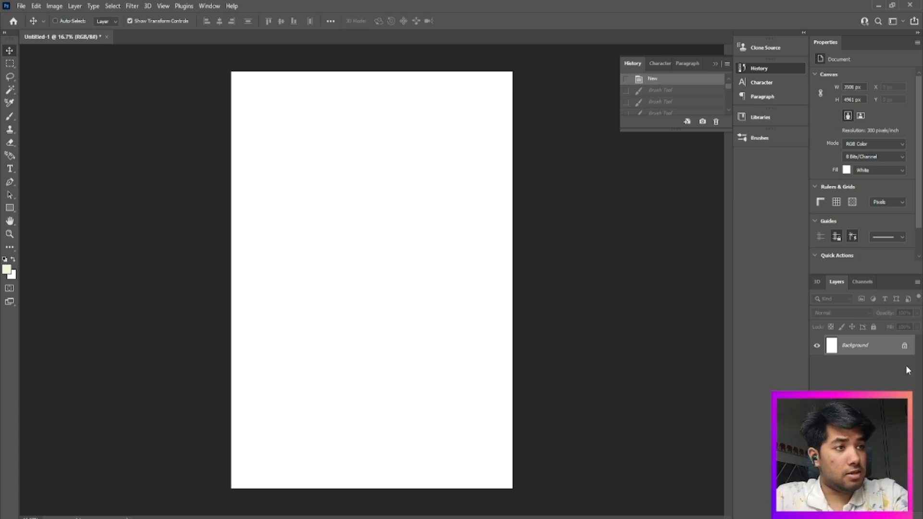
pyautogui.hotkey('ctrl', 'shift', 'alt', 'n')
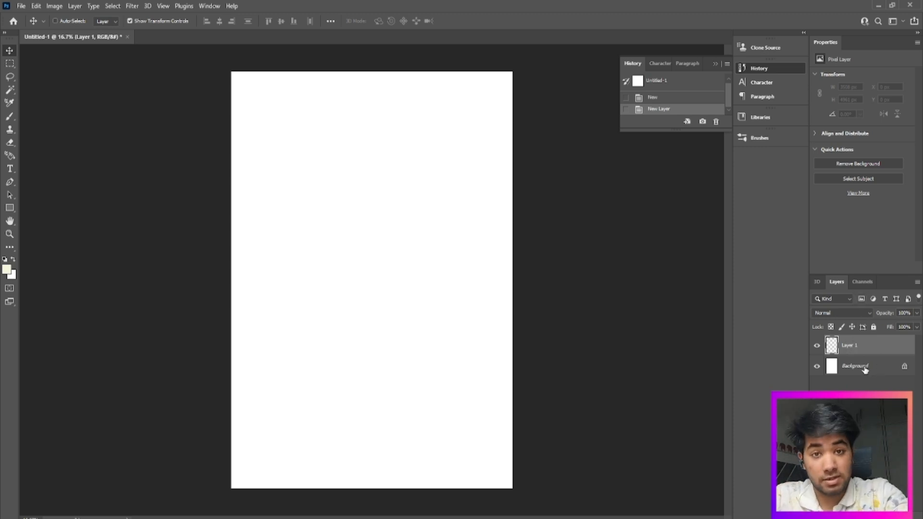
pyautogui.click(906, 367)
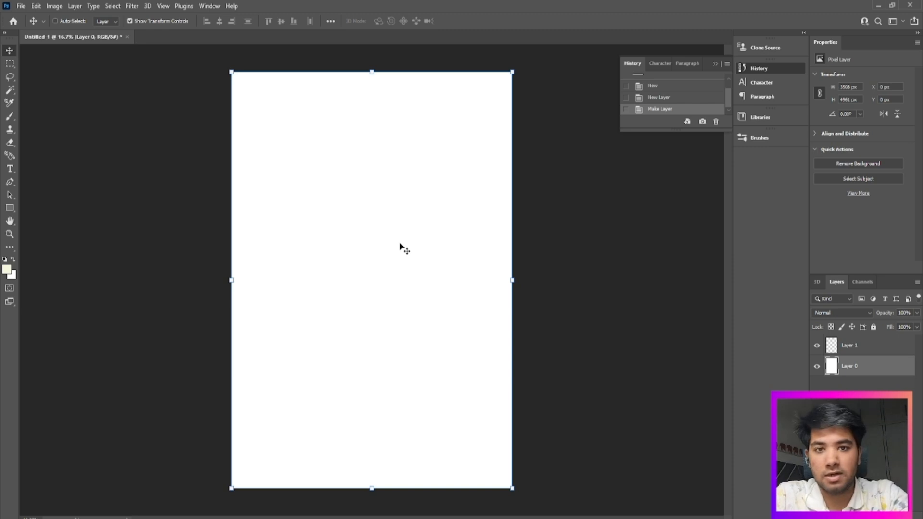
pyautogui.click(890, 354)
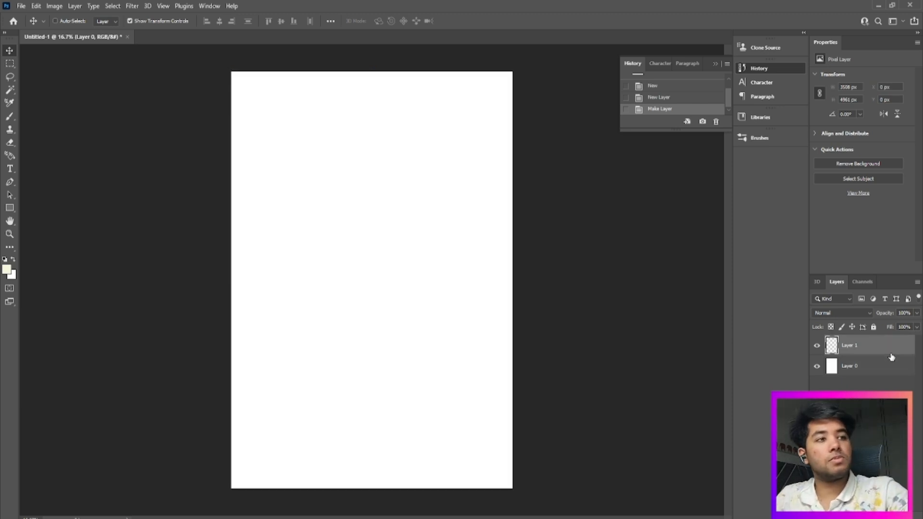
pyautogui.click(845, 376)
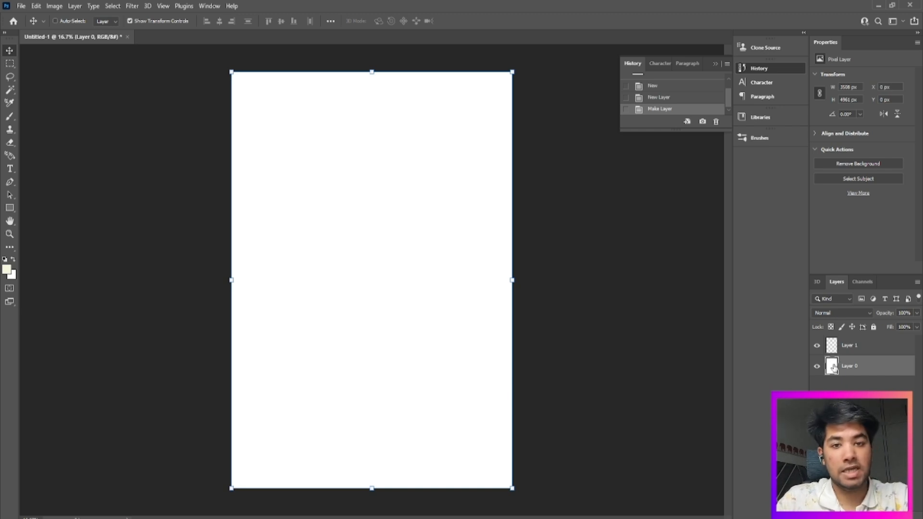
pyautogui.click(831, 345)
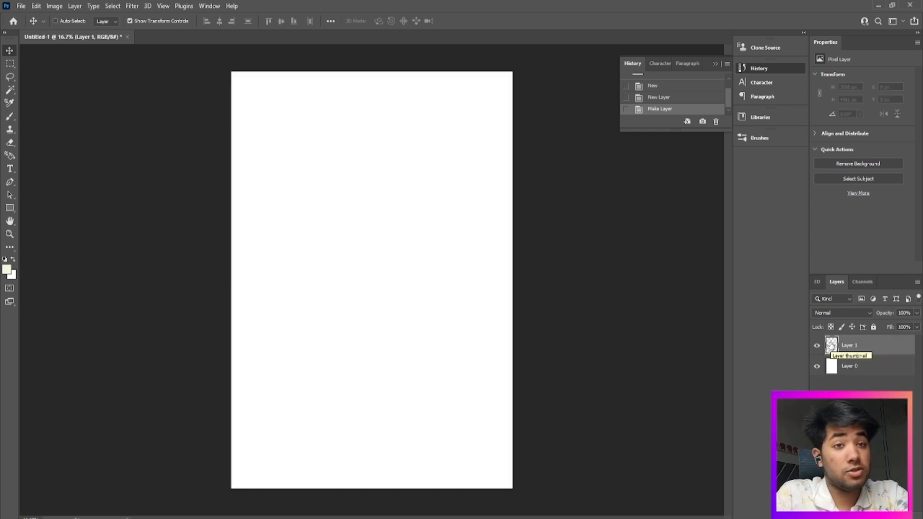
pyautogui.click(844, 366)
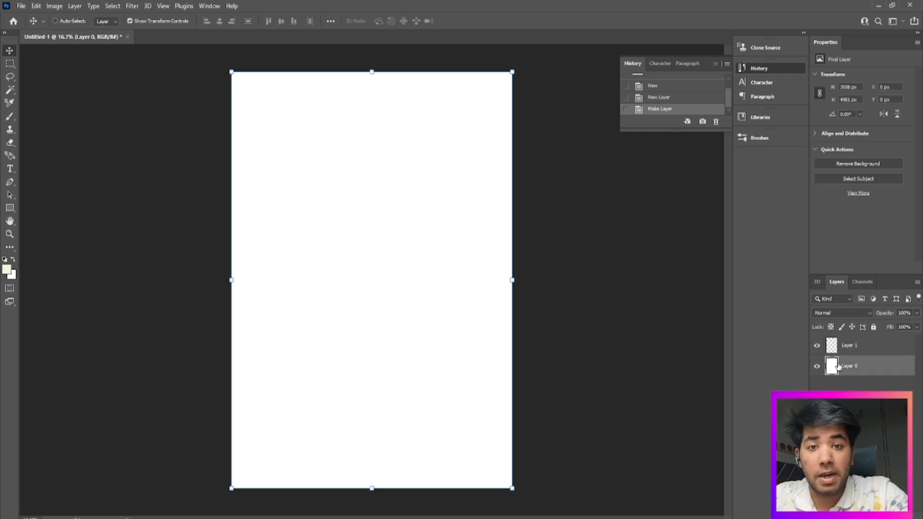
# Add the text "PHOTOSHOP IS FUN" on Layer 1 in the upper part of the page.
pyautogui.click(852, 353)
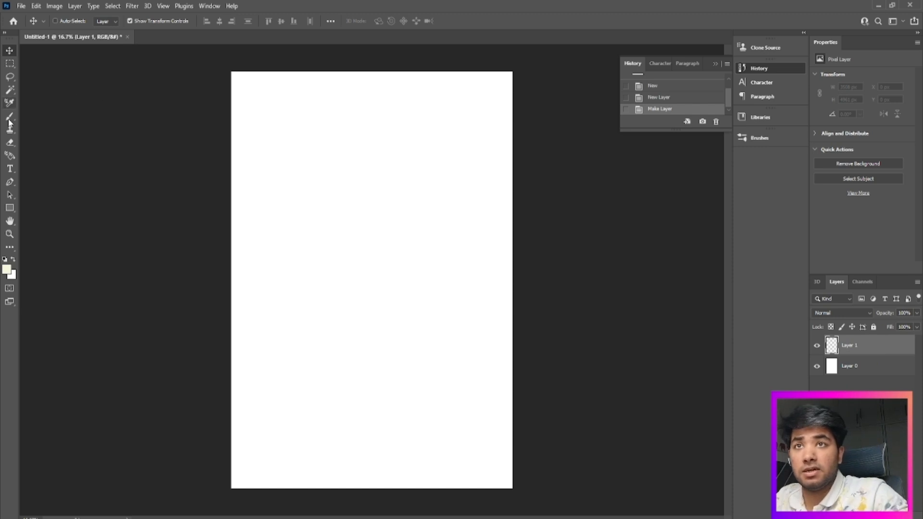
pyautogui.click(10, 169)
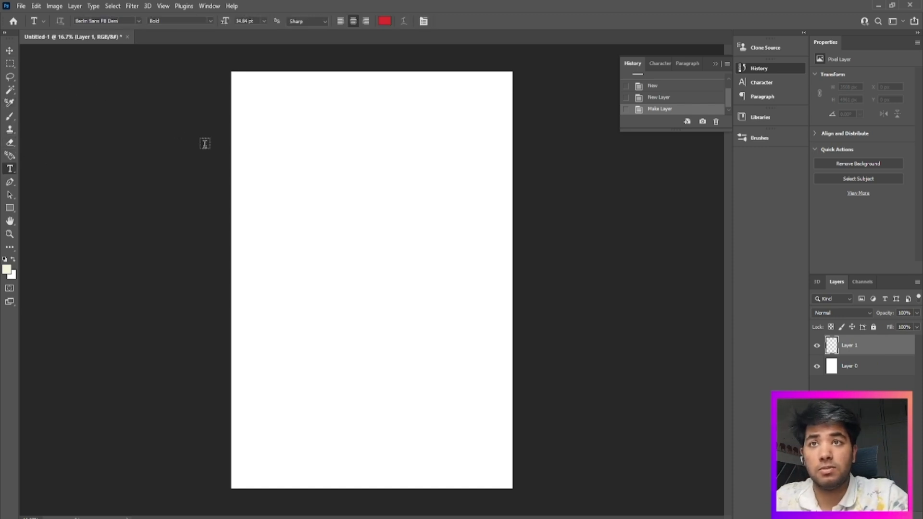
pyautogui.click(313, 154)
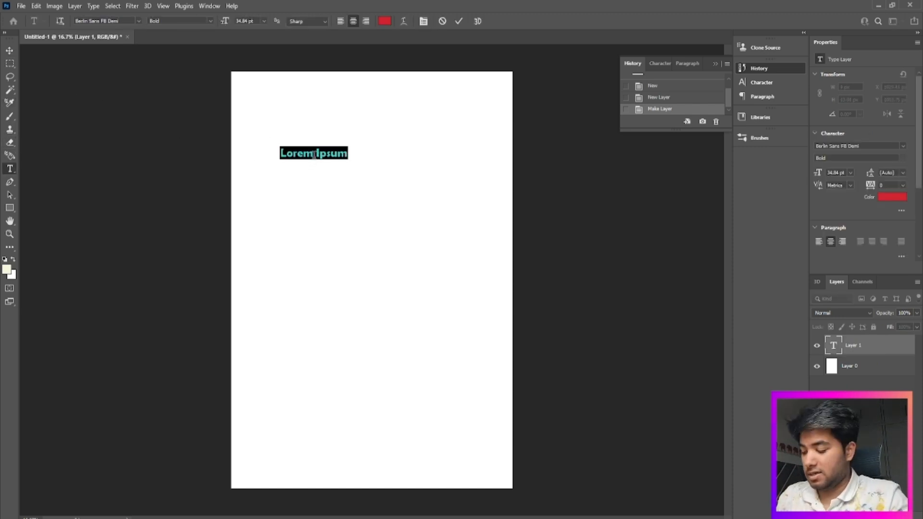
pyautogui.write('PHPT')
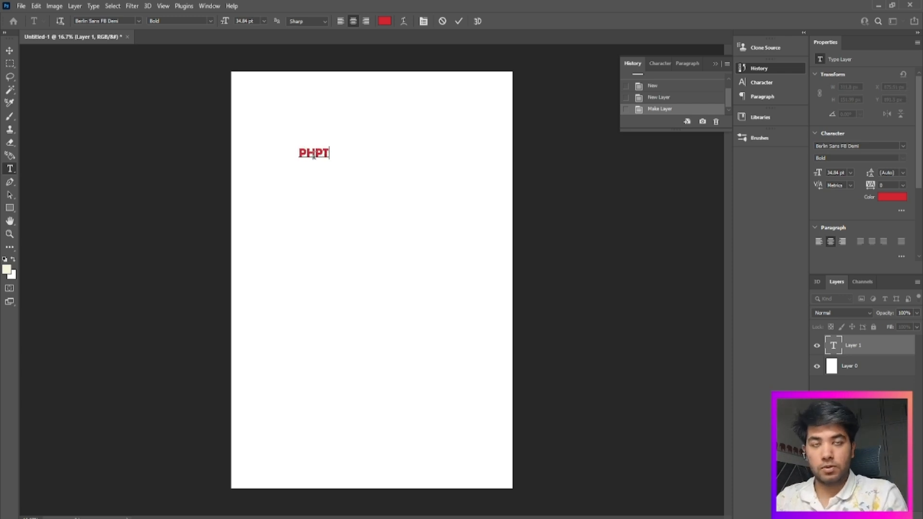
pyautogui.press('BackSpace')
pyautogui.press('BackSpace')
pyautogui.write('OTOSHOP')
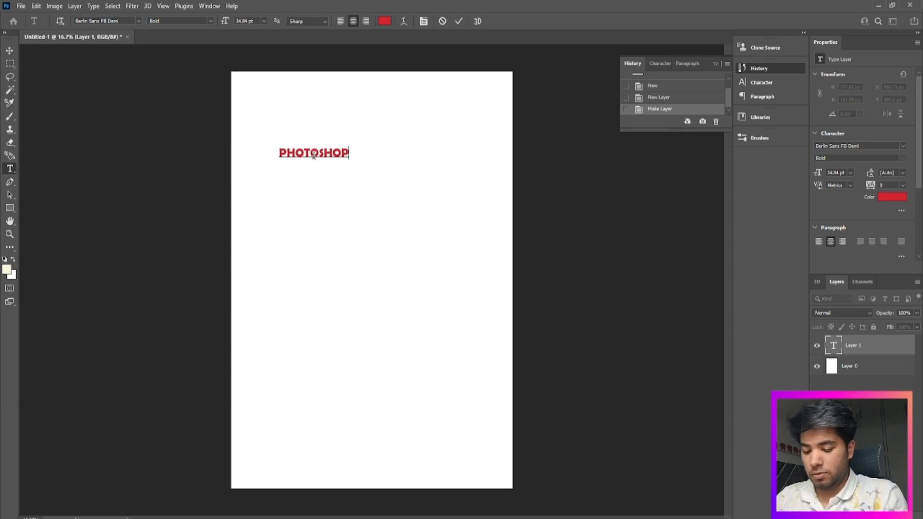
pyautogui.write(' IS FUN')
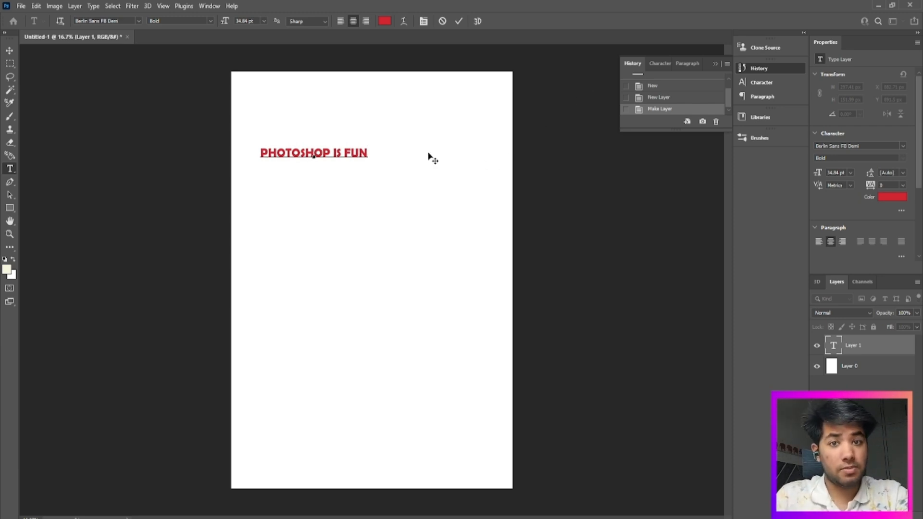
pyautogui.click(458, 21)
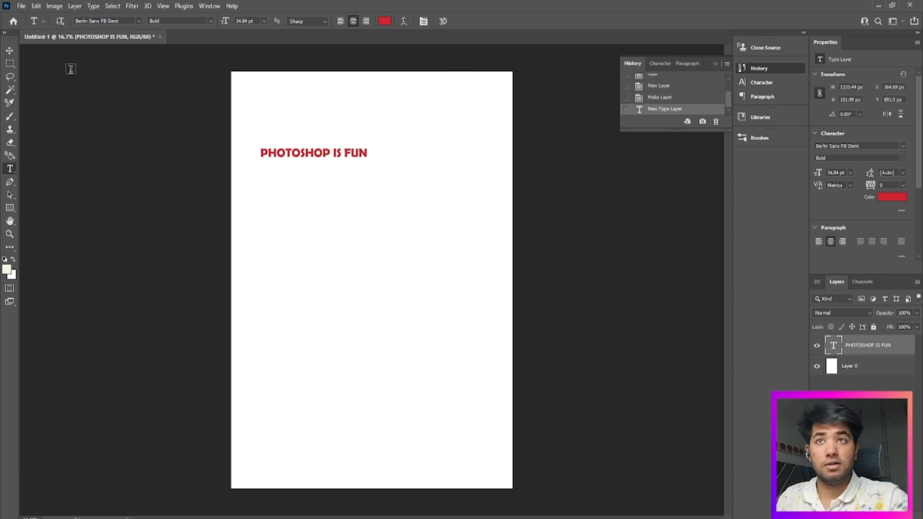
# Move the title text to the horizontal center of the page, slightly higher up, and turn off the display of transform controls.
pyautogui.click(12, 49)
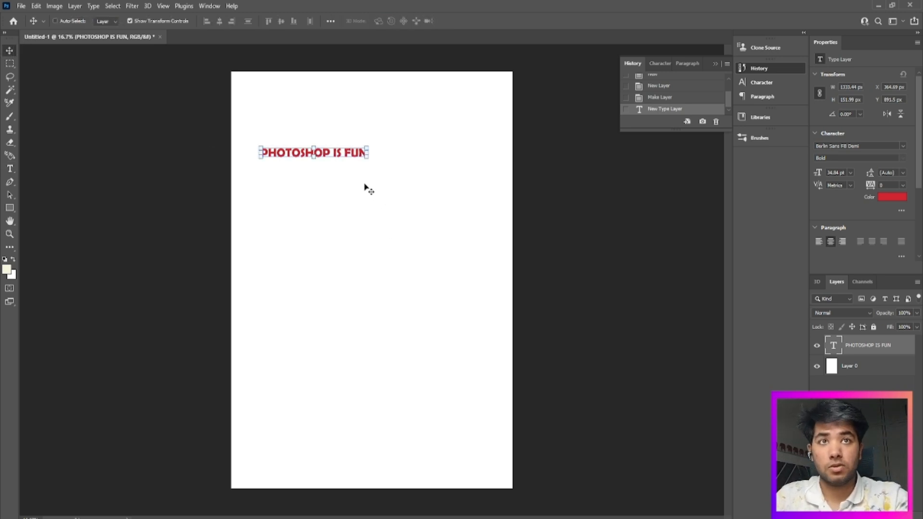
pyautogui.moveTo(335, 155); pyautogui.dragTo(394, 140)
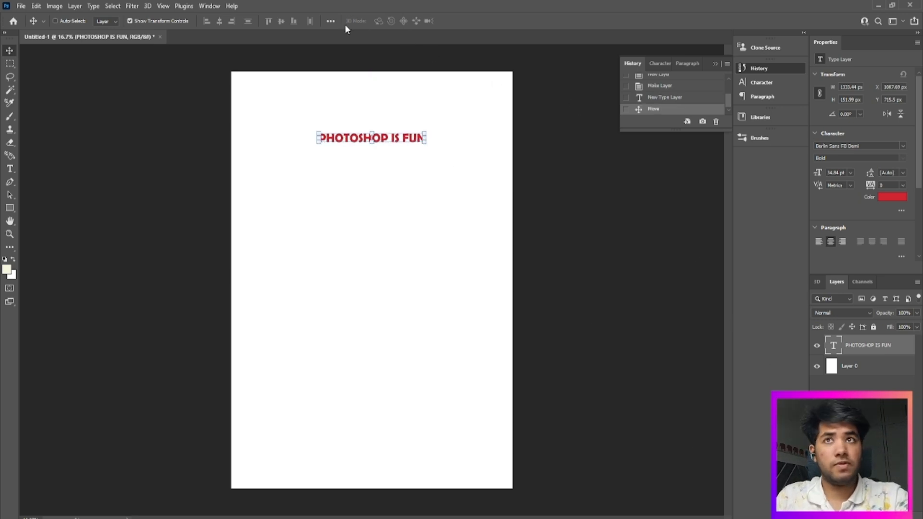
pyautogui.click(143, 22)
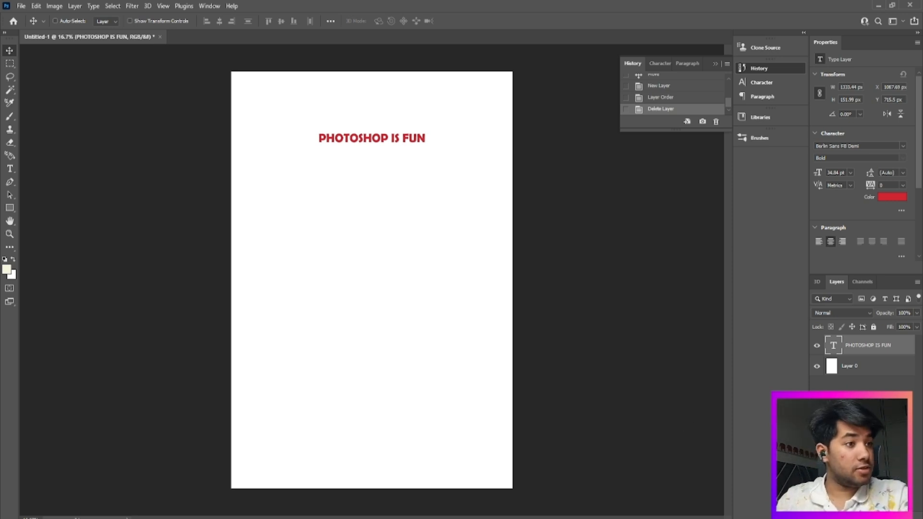
# Add a new layer and draw a full-width cream rectangle about 3520 × 853 px over the title text.
pyautogui.click(897, 514)
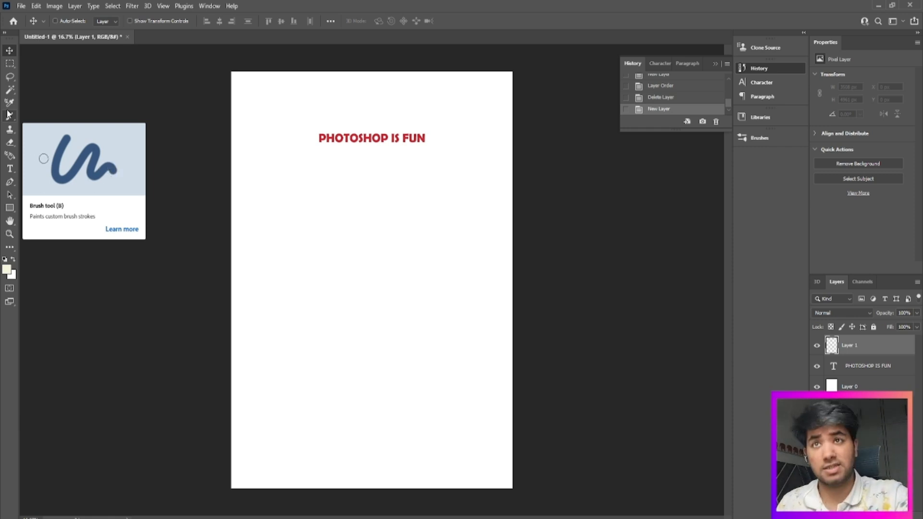
pyautogui.press('u')
pyautogui.moveTo(232, 109)
pyautogui.mouseDown()
pyautogui.moveTo(463, 182)
pyautogui.moveTo(513, 180)
pyautogui.mouseUp()
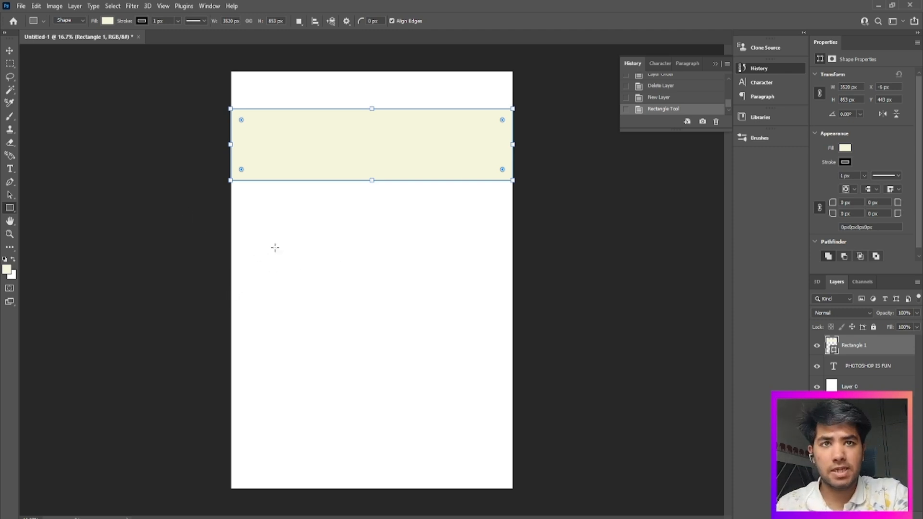
# Draw a rectangle about 2580 × 2281 px in the lower half of the page and center it horizontally.
pyautogui.moveTo(275, 248); pyautogui.dragTo(481, 438)
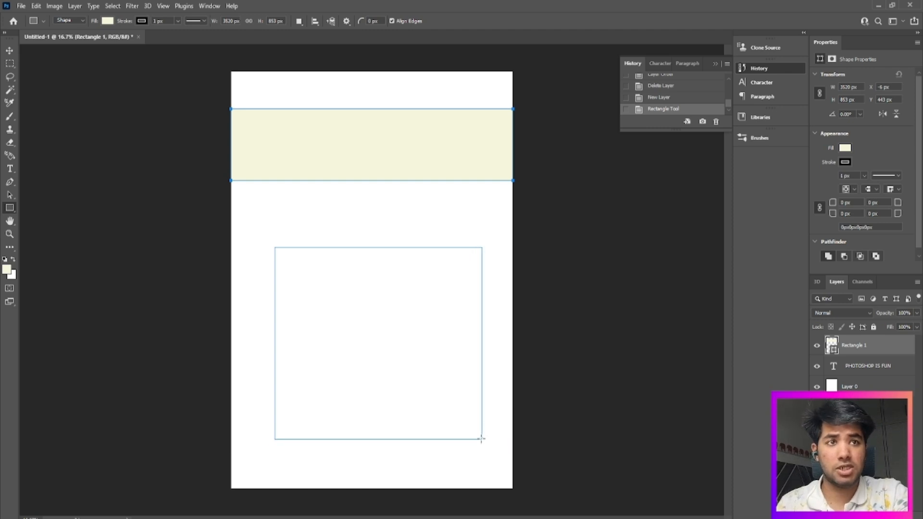
pyautogui.click(10, 50)
pyautogui.moveTo(430, 360); pyautogui.dragTo(418, 361)
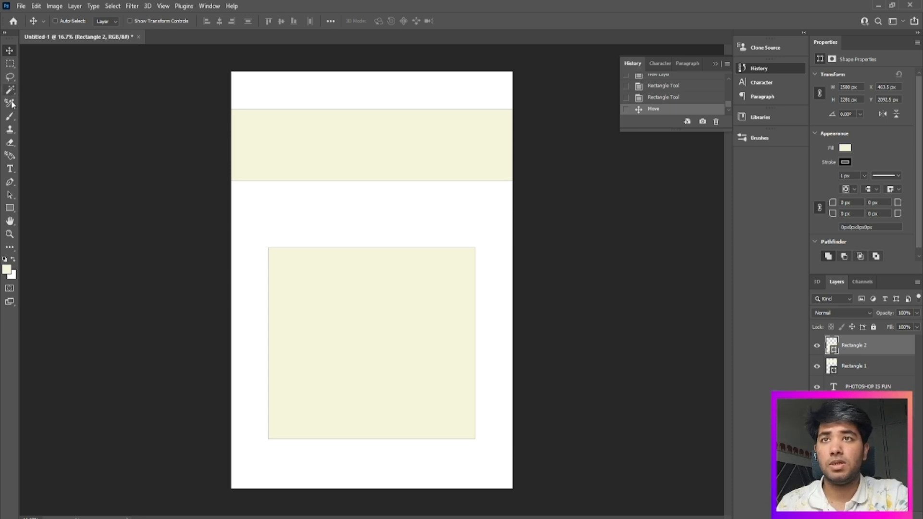
# Draw rectangles of about 1512 × 241 px above the wide band, 1716 × 457 px below it, and 943 × 169 px in the page's lower-right corner.
pyautogui.click(10, 207)
pyautogui.moveTo(307, 79); pyautogui.dragTo(429, 100)
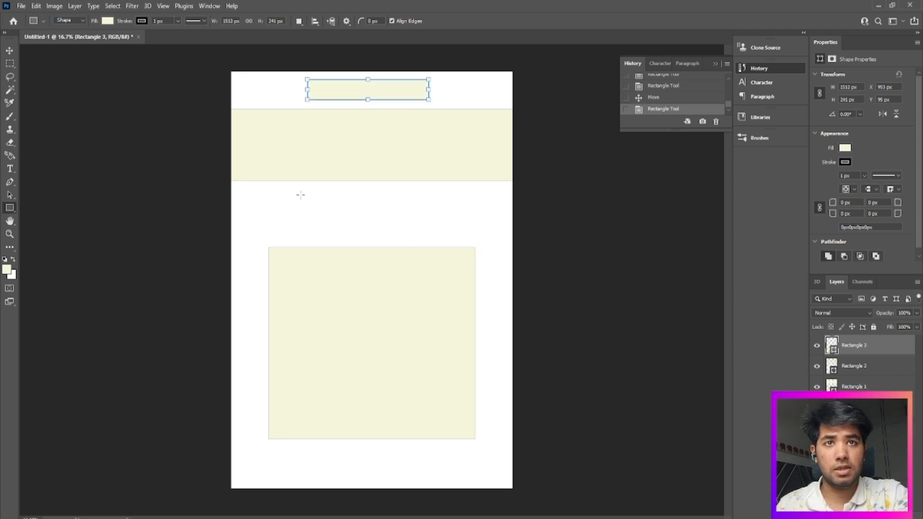
pyautogui.moveTo(301, 195); pyautogui.dragTo(438, 233)
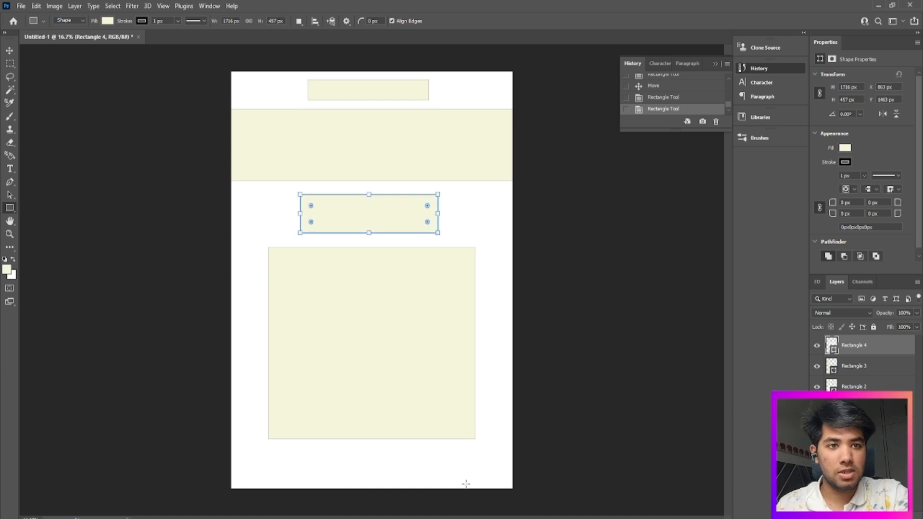
pyautogui.moveTo(434, 461); pyautogui.dragTo(510, 475)
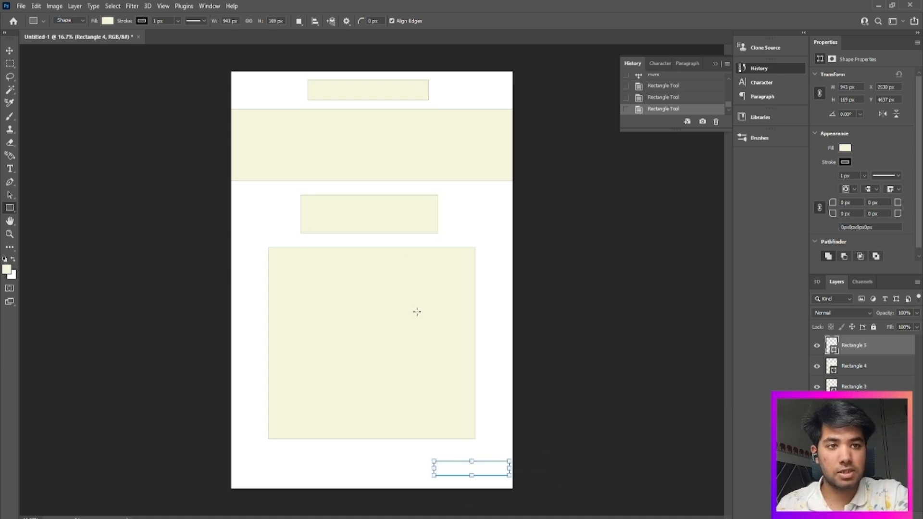
pyautogui.click(311, 278)
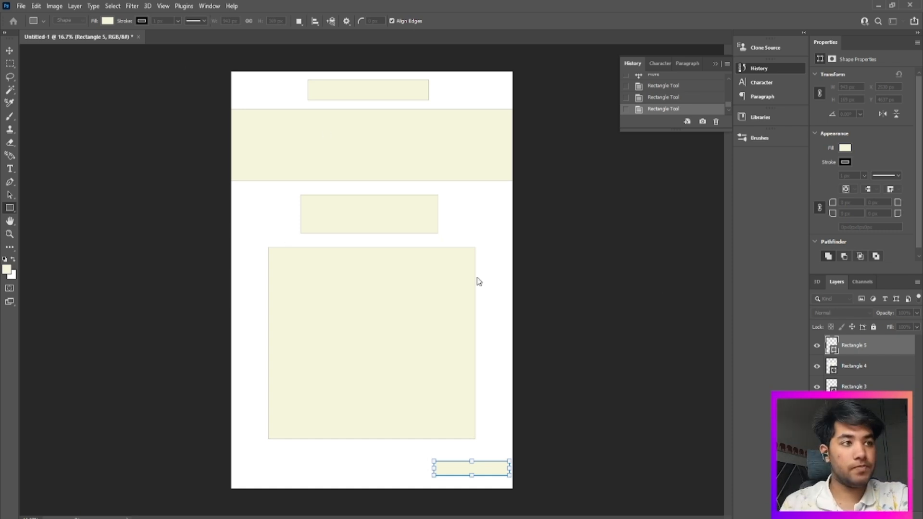
pyautogui.press('Escape')
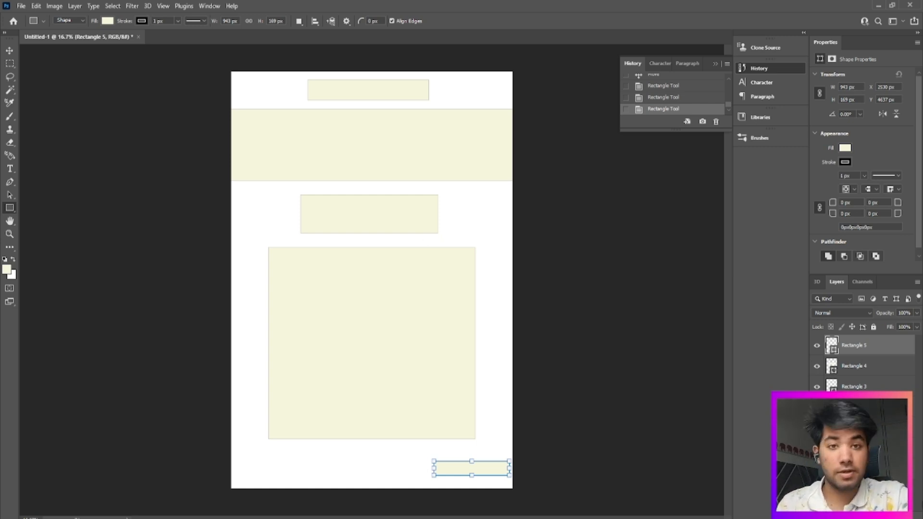
# Move the PHOTOSHOP IS FUN text layer to the top of the layer stack, above Rectangle 5.
pyautogui.click(860, 448)
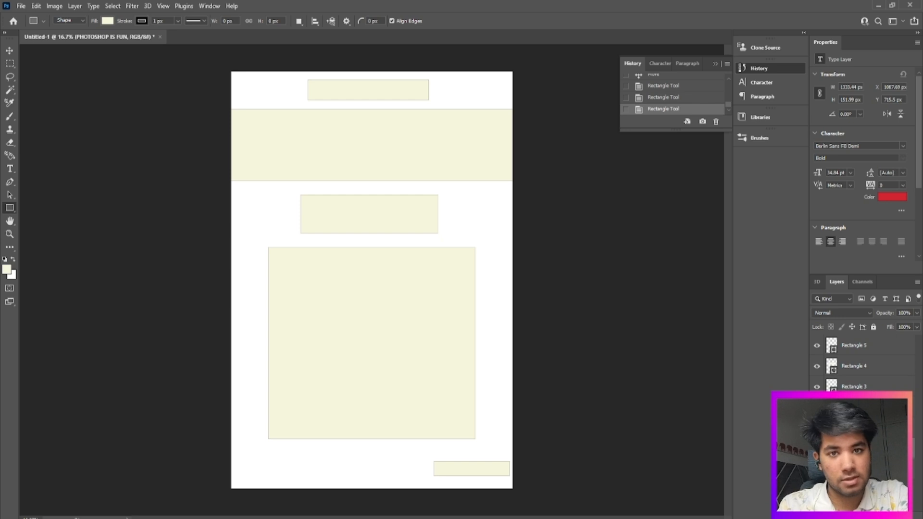
pyautogui.moveTo(865, 387); pyautogui.dragTo(877, 342)
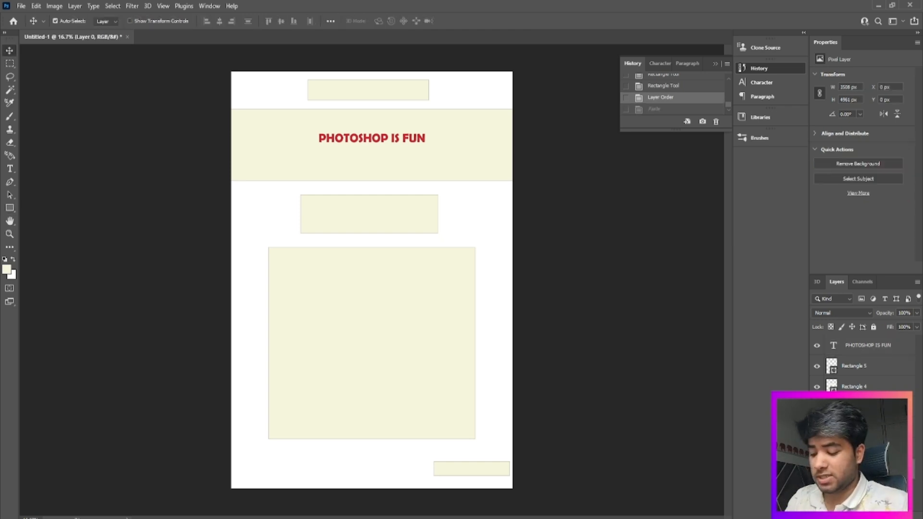
# Redo the paste of the Photoshop logo image and bring its layer in front of the large rectangle.
pyautogui.hotkey('ctrl', 'shift', 'z')
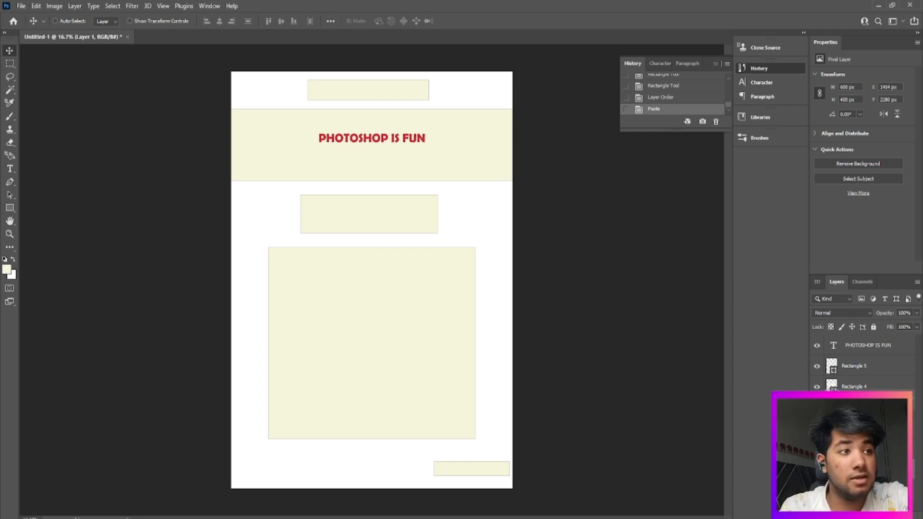
pyautogui.hotkey('ctrl', ']')
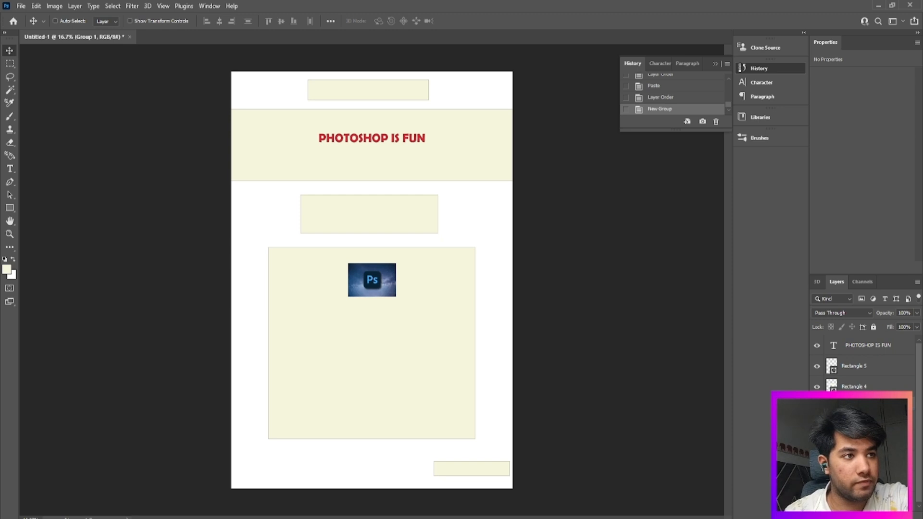
# Put the PHOTOSHOP IS FUN text layer and the logo image layer into Group 1 and collapse the group.
pyautogui.moveTo(867, 345); pyautogui.dragTo(853, 403)
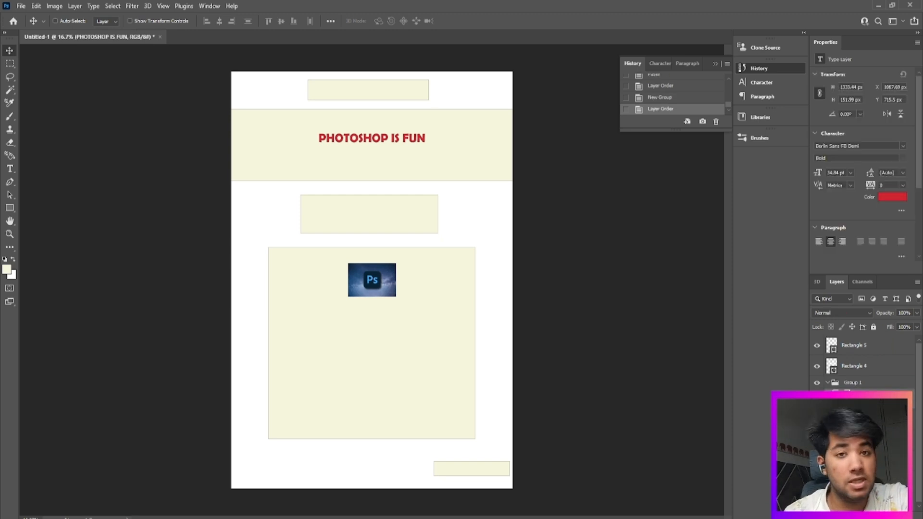
pyautogui.moveTo(853, 420); pyautogui.dragTo(853, 384)
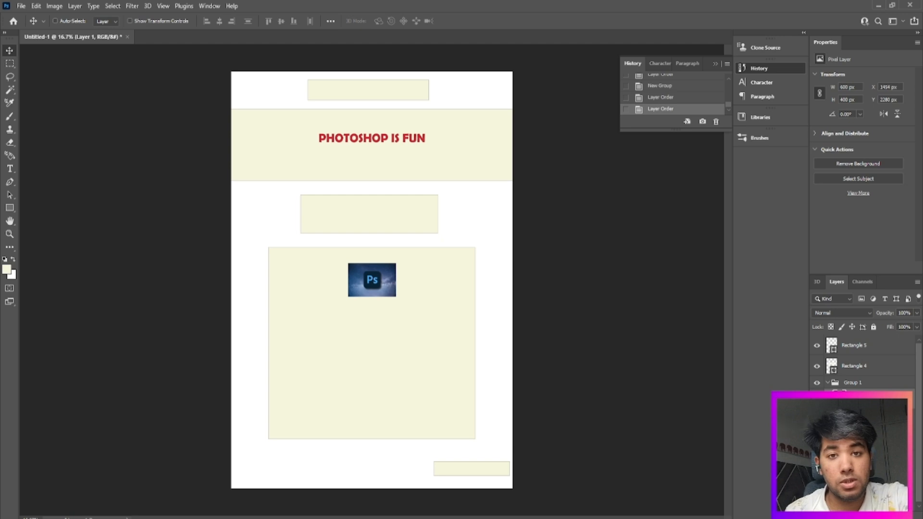
pyautogui.click(832, 383)
pyautogui.click(828, 383)
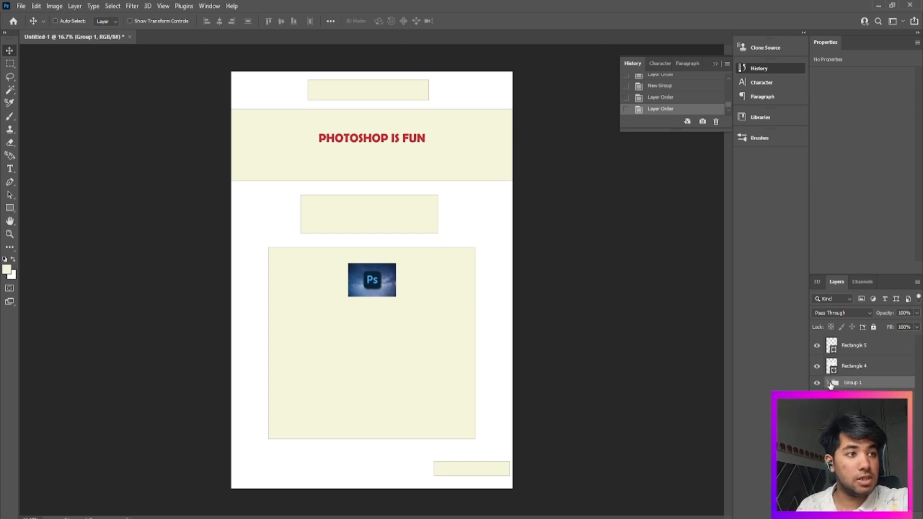
# Move Group 1 to the top of the layer stack, and after that beneath the rectangle layers.
pyautogui.moveTo(864, 387); pyautogui.dragTo(867, 343)
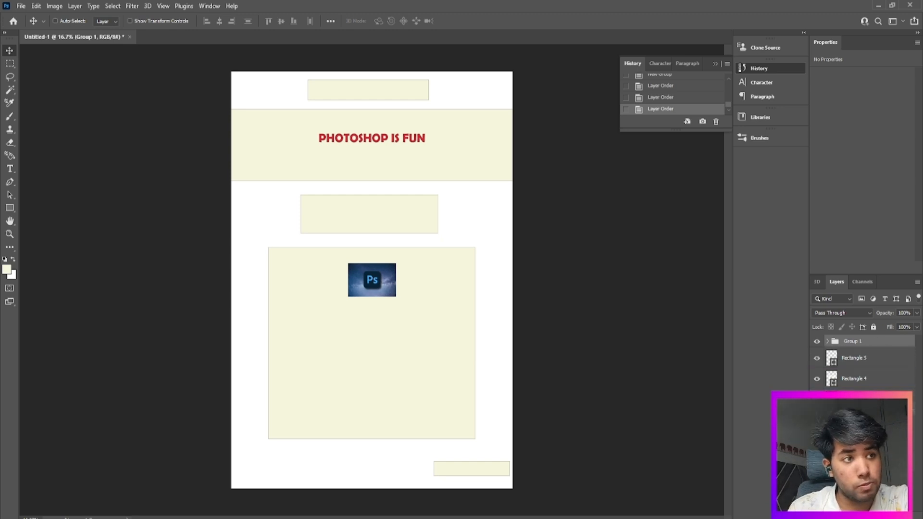
pyautogui.press('Delete')
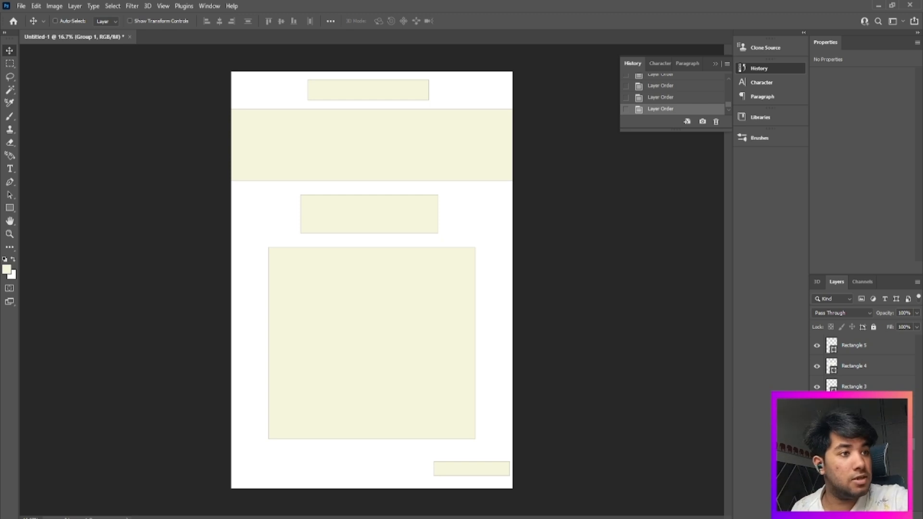
# Undo the last reordering of Group 1 and show the transform controls around the group.
pyautogui.hotkey('ctrl', 'z')
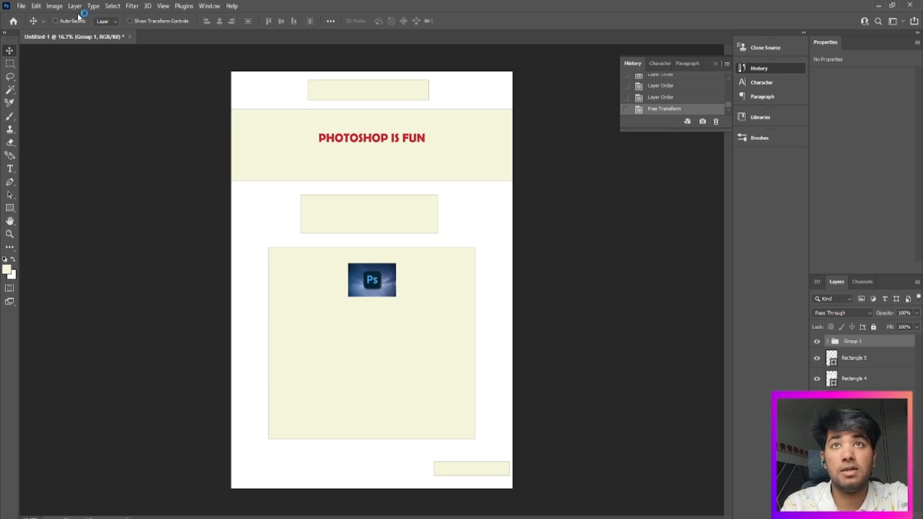
pyautogui.click(129, 21)
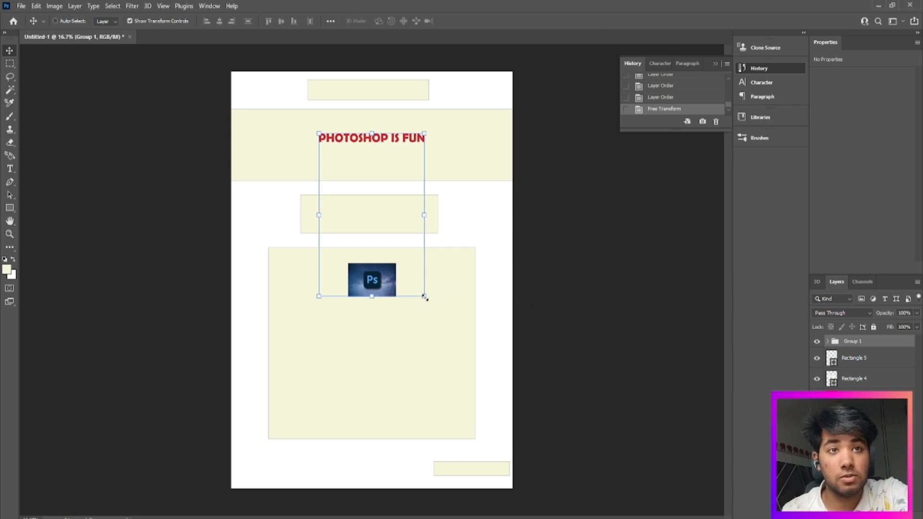
# Try to scale up the whole of Group 1, enlarging the text and logo image together.
pyautogui.moveTo(424, 297); pyautogui.dragTo(467, 388)
pyautogui.hotkey('ctrl', 'z')
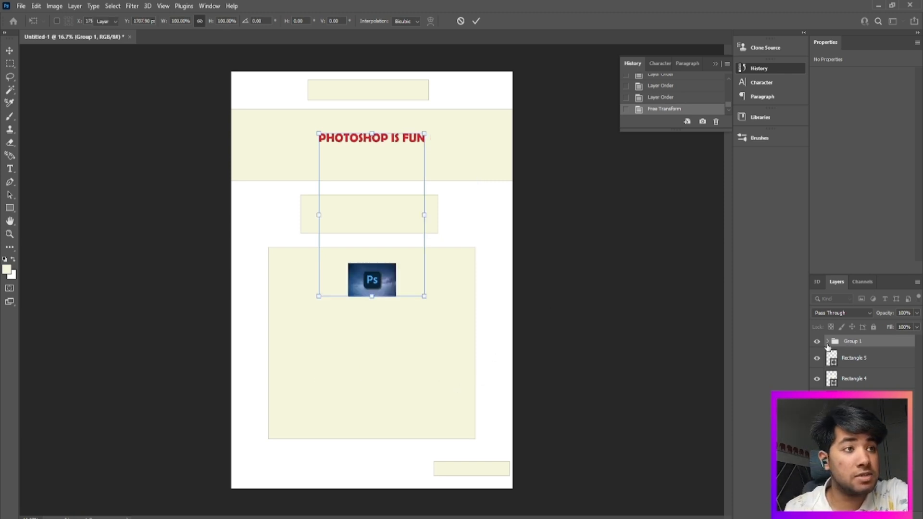
pyautogui.press('Return')
# Expand Group 1, scale its PHOTOSHOP IS FUN text to about 151%, and centre it in the wide rectangle.
pyautogui.click(828, 342)
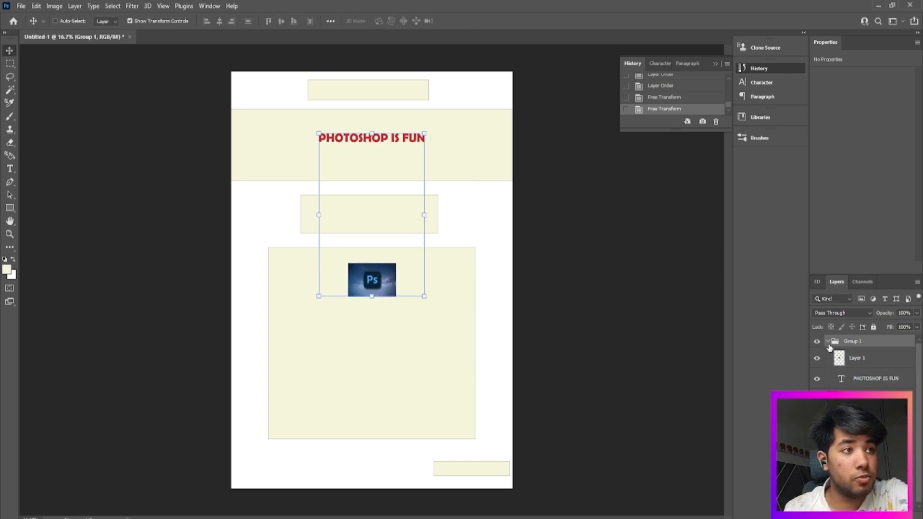
pyautogui.click(856, 380)
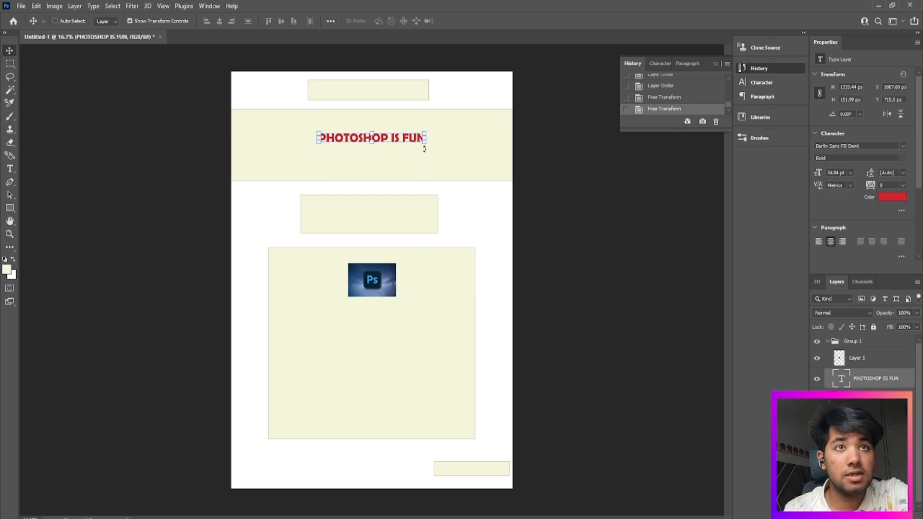
pyautogui.moveTo(423, 142); pyautogui.dragTo(472, 200)
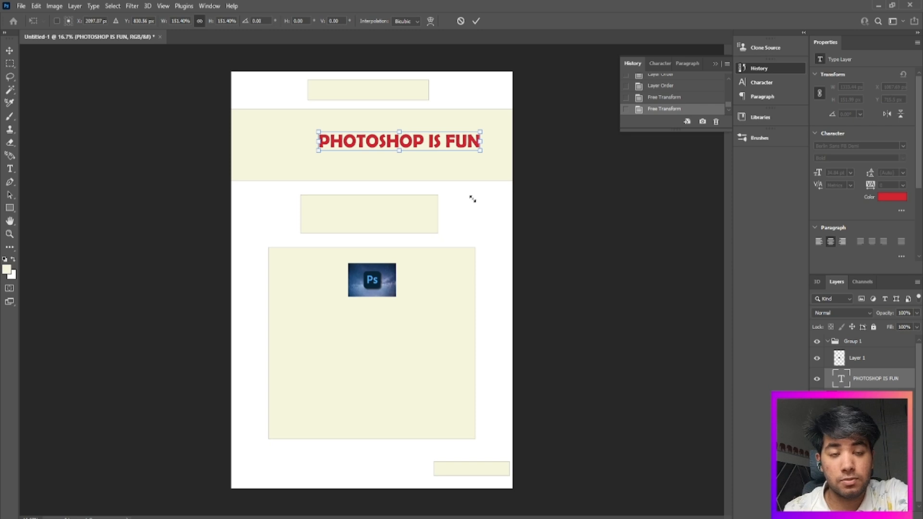
pyautogui.click(475, 21)
pyautogui.moveTo(472, 158); pyautogui.dragTo(445, 161)
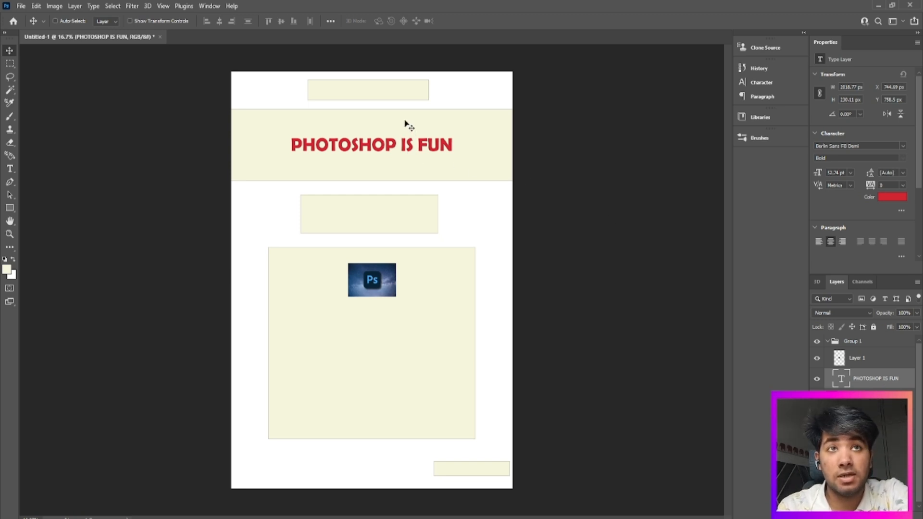
# Lock the PHOTOSHOP IS FUN text layer and move Rectangle 1 behind it slightly down, to about X -12.5 px, Y 472.5 px.
pyautogui.moveTo(405, 123)
pyautogui.mouseDown()
pyautogui.moveTo(405, 141)
pyautogui.moveTo(408, 123)
pyautogui.mouseUp()
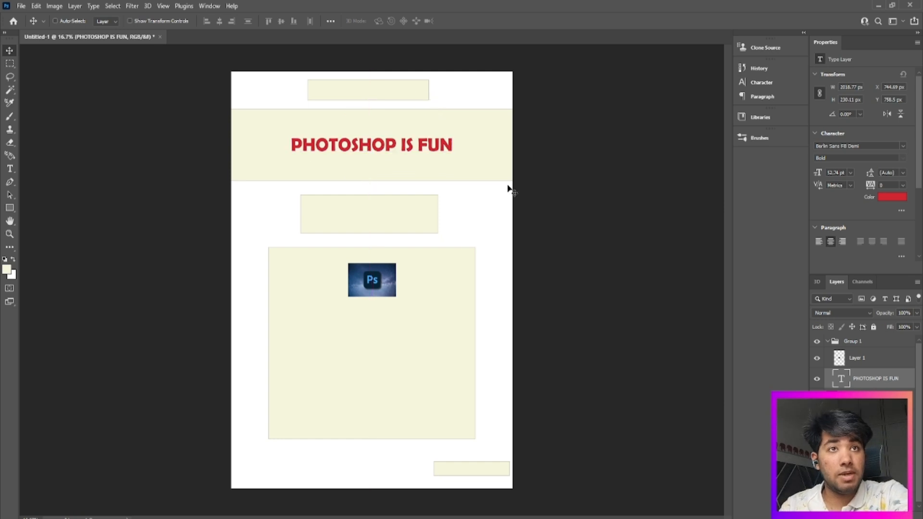
pyautogui.click(874, 327)
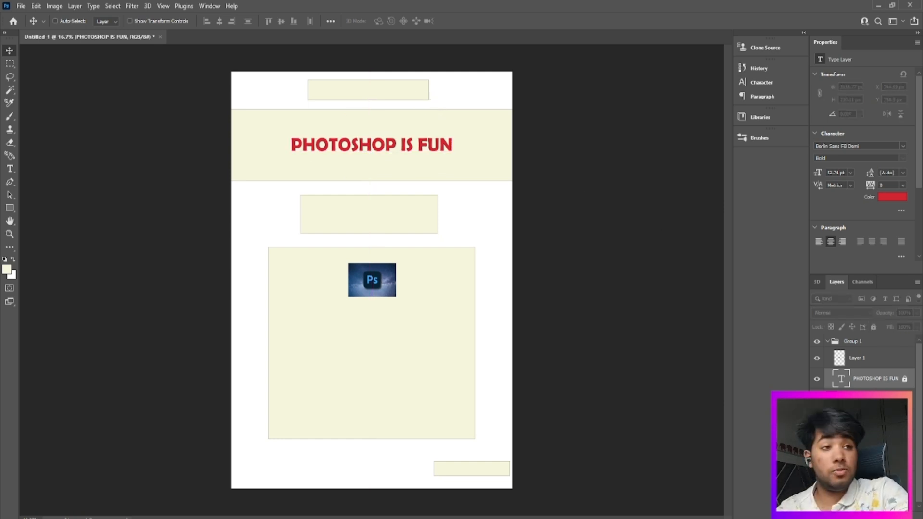
pyautogui.click(865, 399)
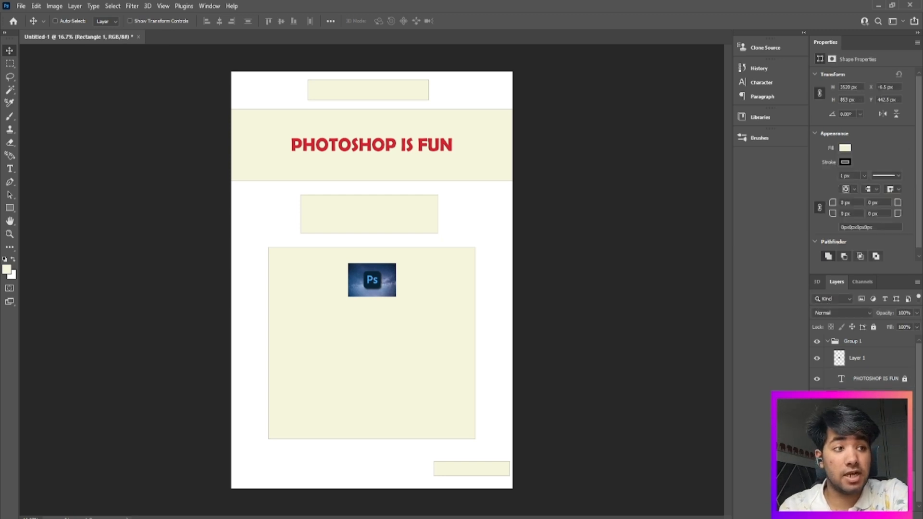
pyautogui.moveTo(487, 145); pyautogui.dragTo(437, 139)
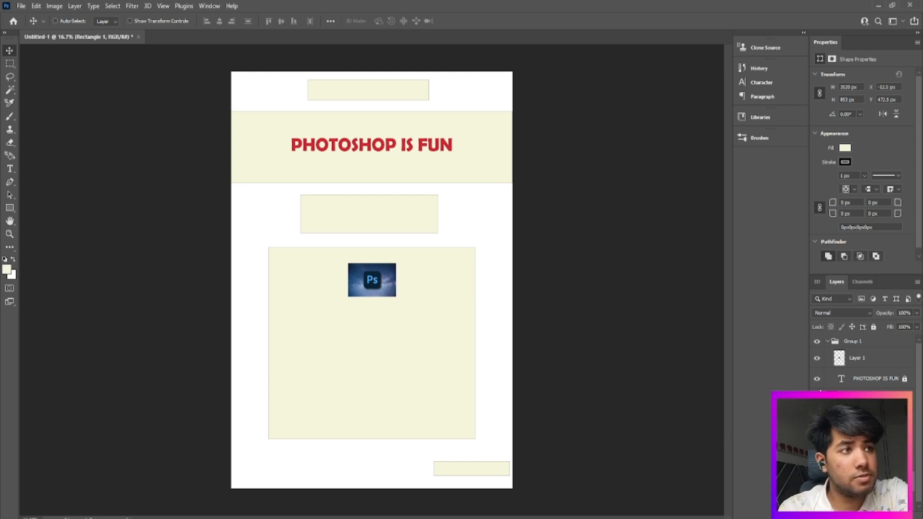
# Rename the logo image layer IMAGE and toggle its visibility off and on, leaving it shown.
pyautogui.scroll(-1, 820, 392)
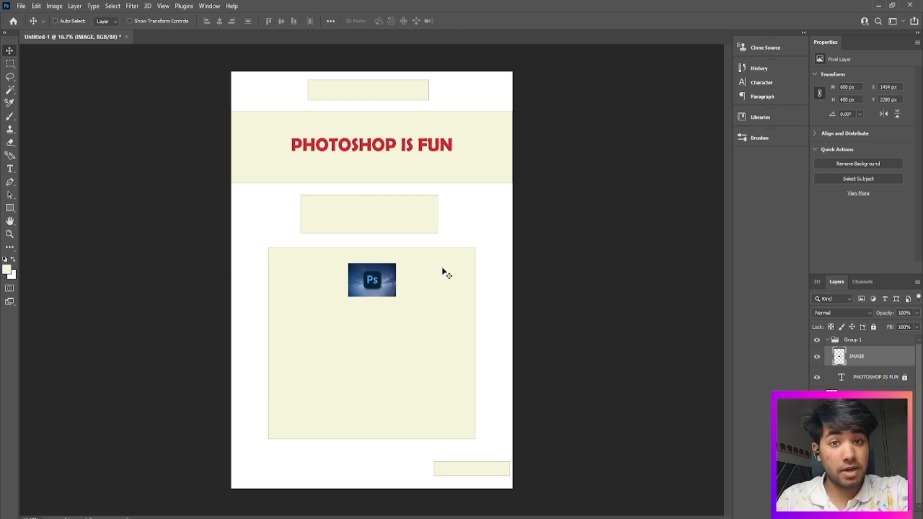
pyautogui.click(816, 358)
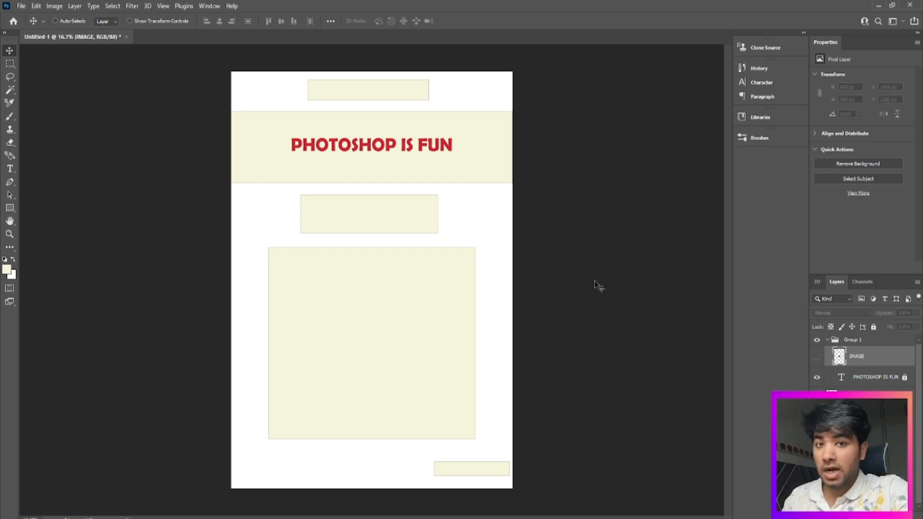
pyautogui.click(819, 358)
pyautogui.click(817, 359)
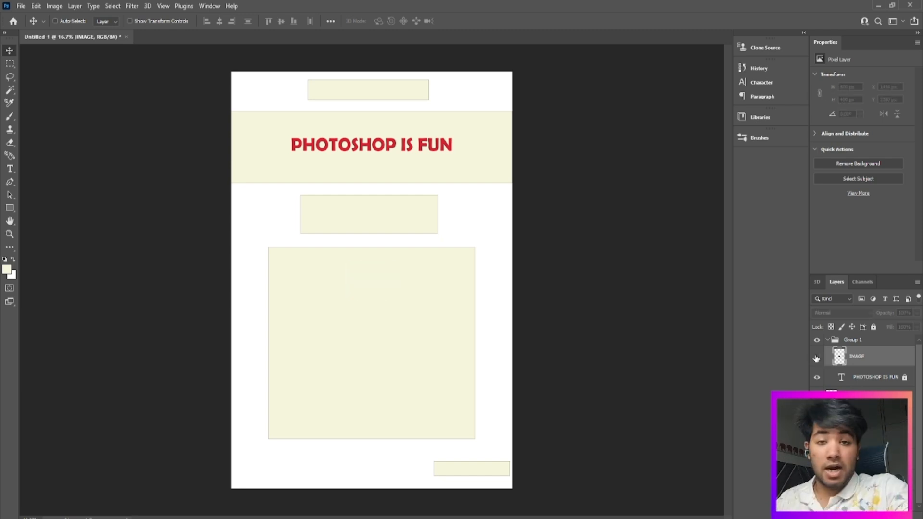
pyautogui.click(816, 358)
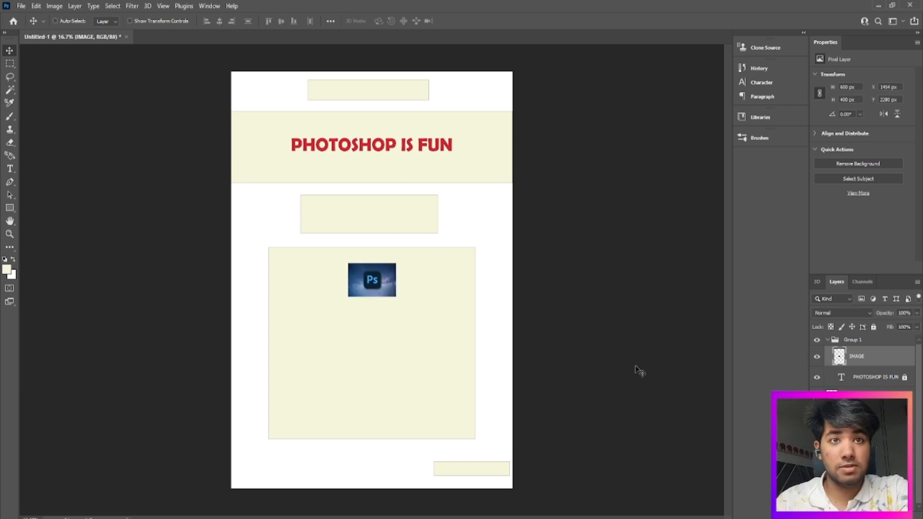